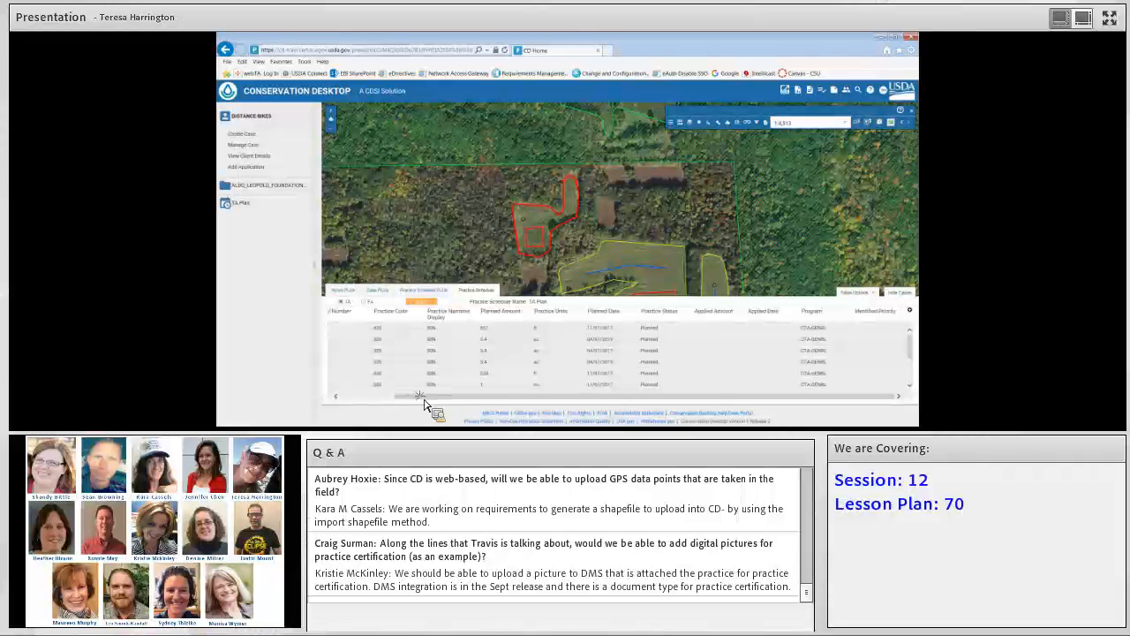
- Review the planned amount, date, status, program and agreement columns of the practice schedule table
scroll(587, 410, left, 3)
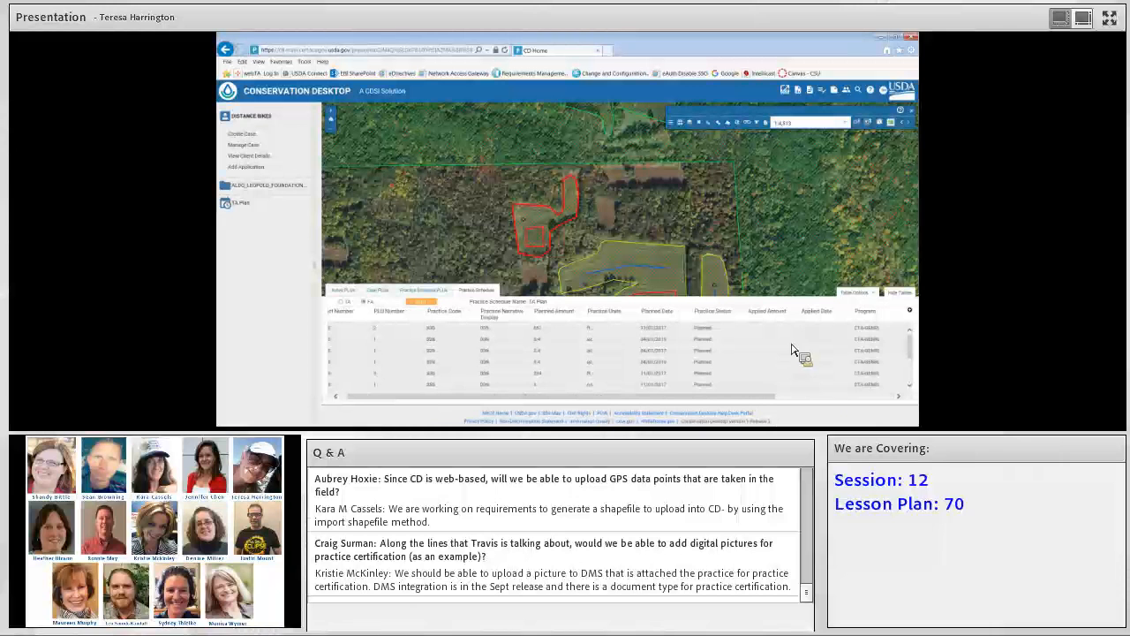
scroll(831, 344, left, 2)
scroll(777, 330, right, 4)
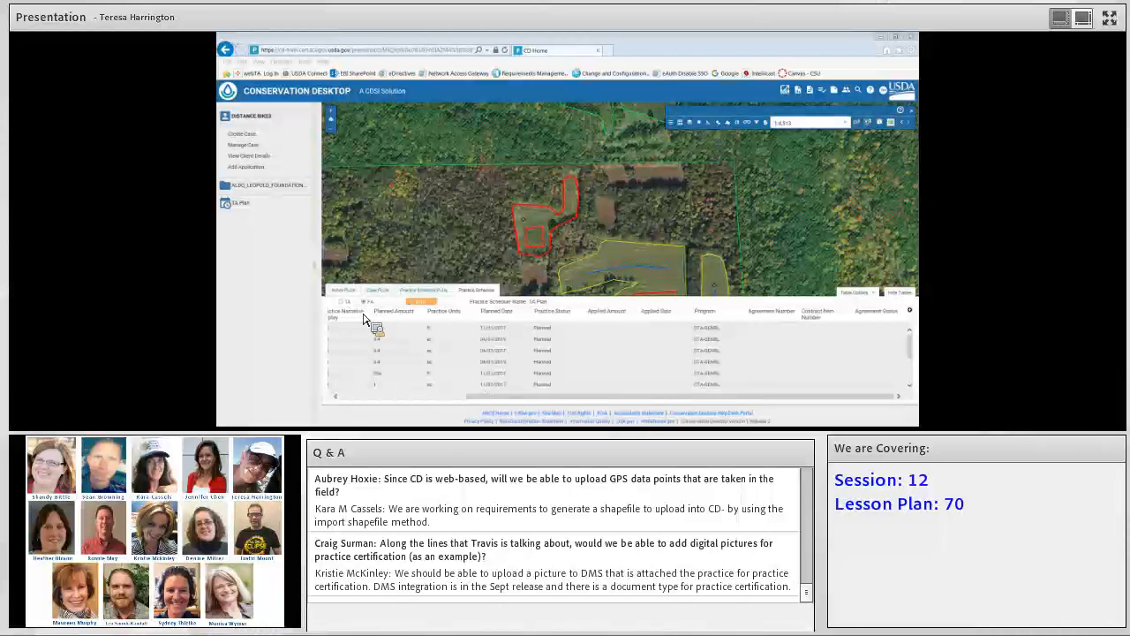
drag(508, 397, 386, 397)
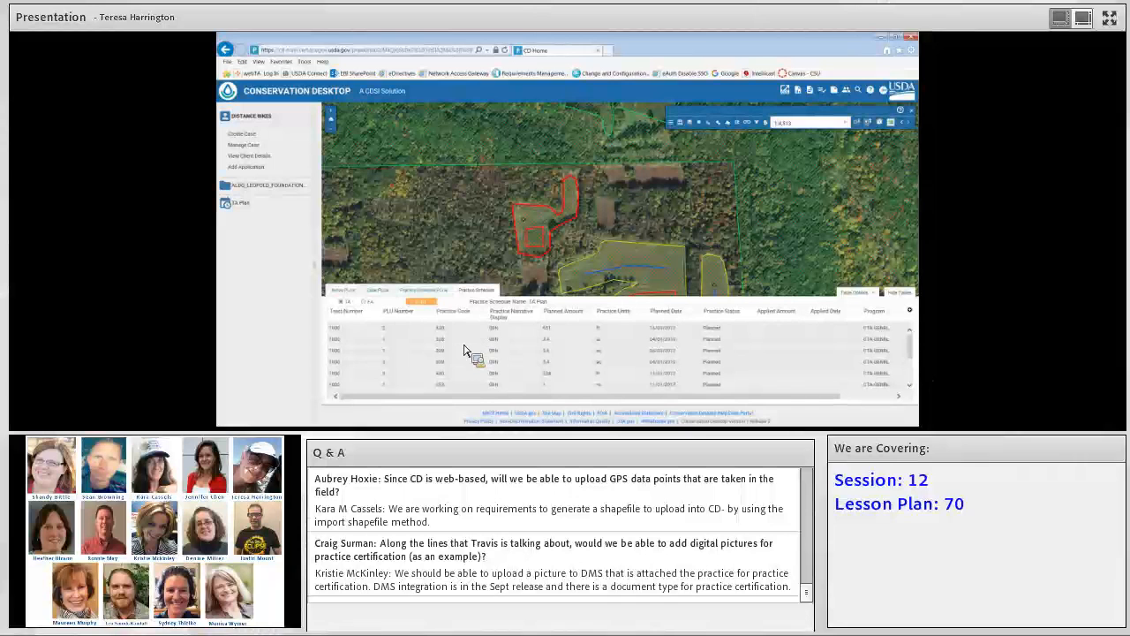
- Open the 342 Critical Area Planting practice on tract 1000, land unit 2, for editing and set its amount to 2.75 ac
scroll(466, 351, down, 5)
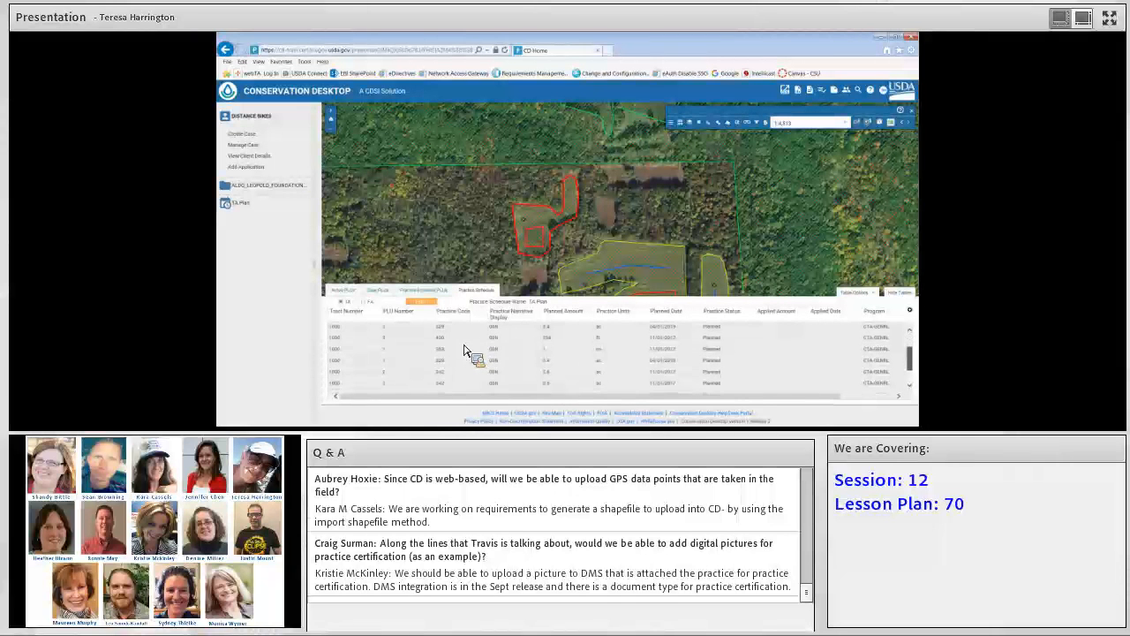
scroll(465, 351, down, 3)
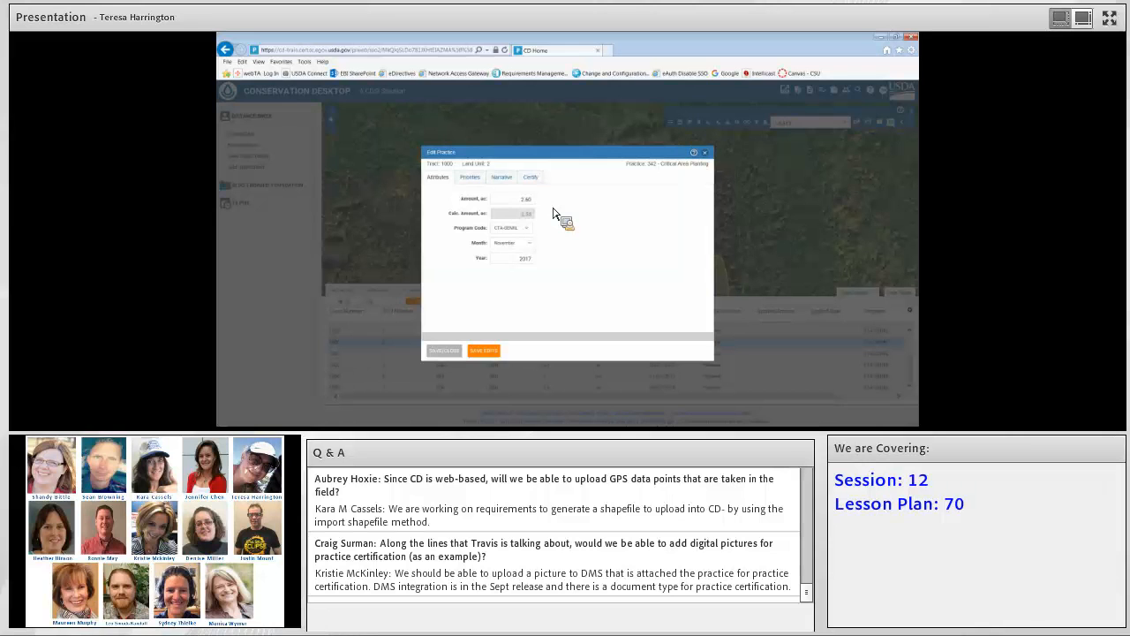
click(527, 199)
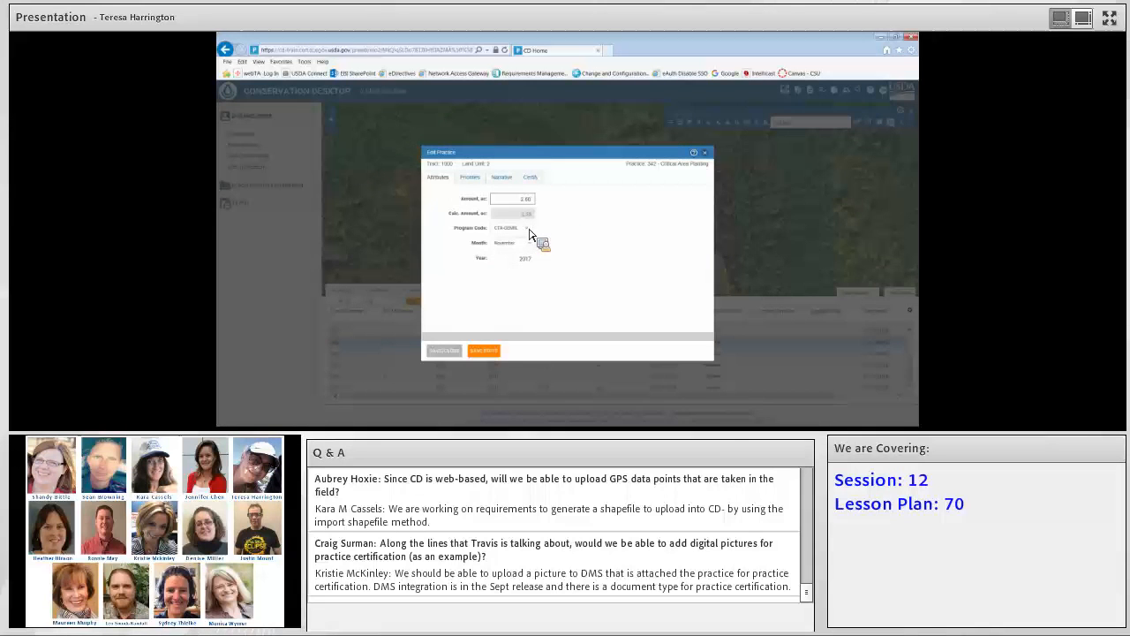
key(BackSpace)
key(BackSpace)
key(BackSpace)
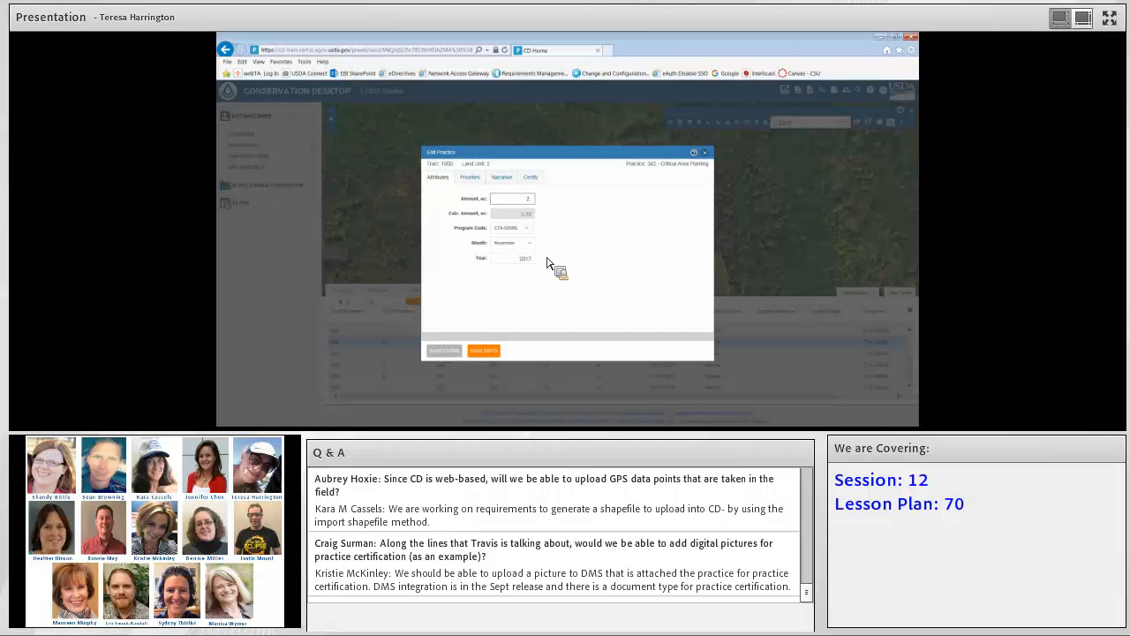
text(.75)
- Set the program code of the Critical Area Planting practice to CRP
key(Tab)
key(Down)
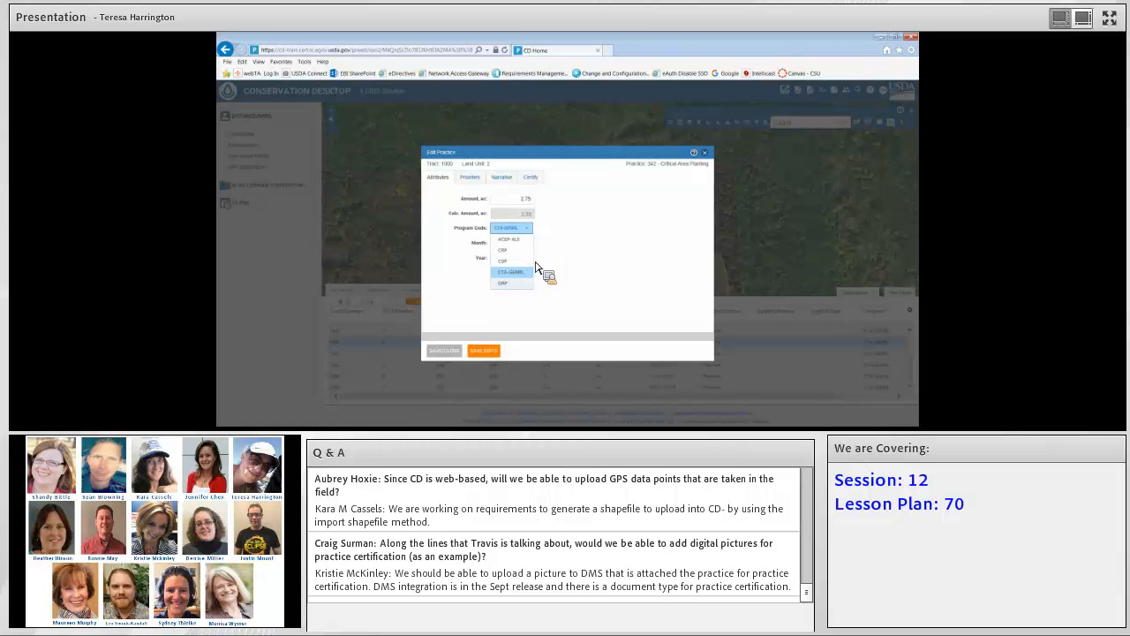
key(Up)
key(Up)
key(Return)
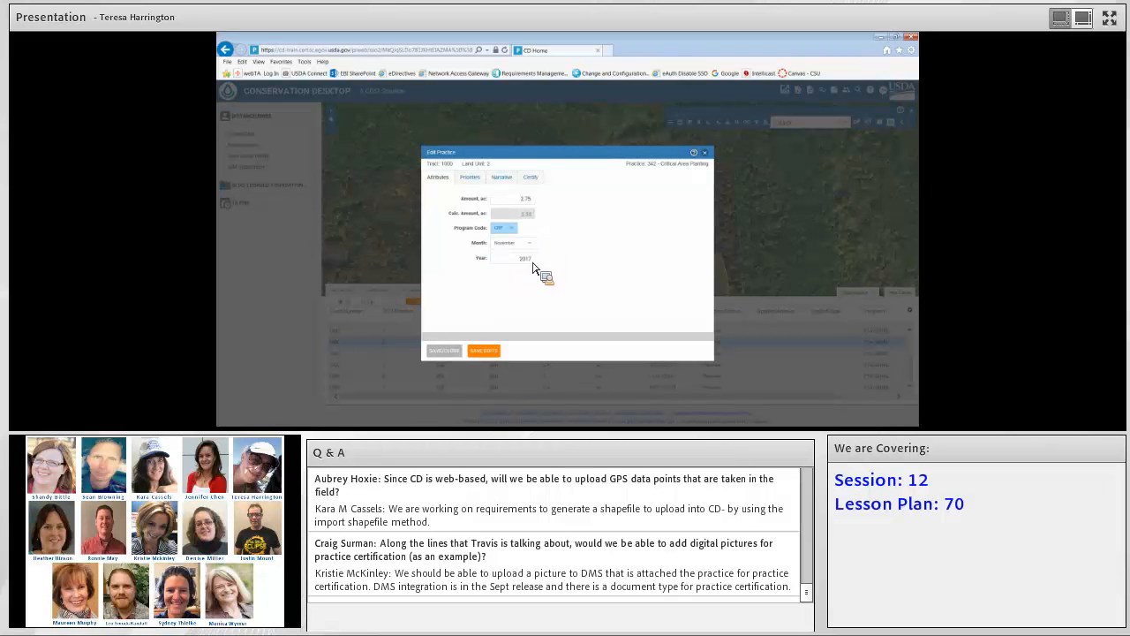
key(Tab)
- Schedule the practice for July 2019 and save the edits, accepting the applied amount despite its difference from the calculated amount
click(530, 244)
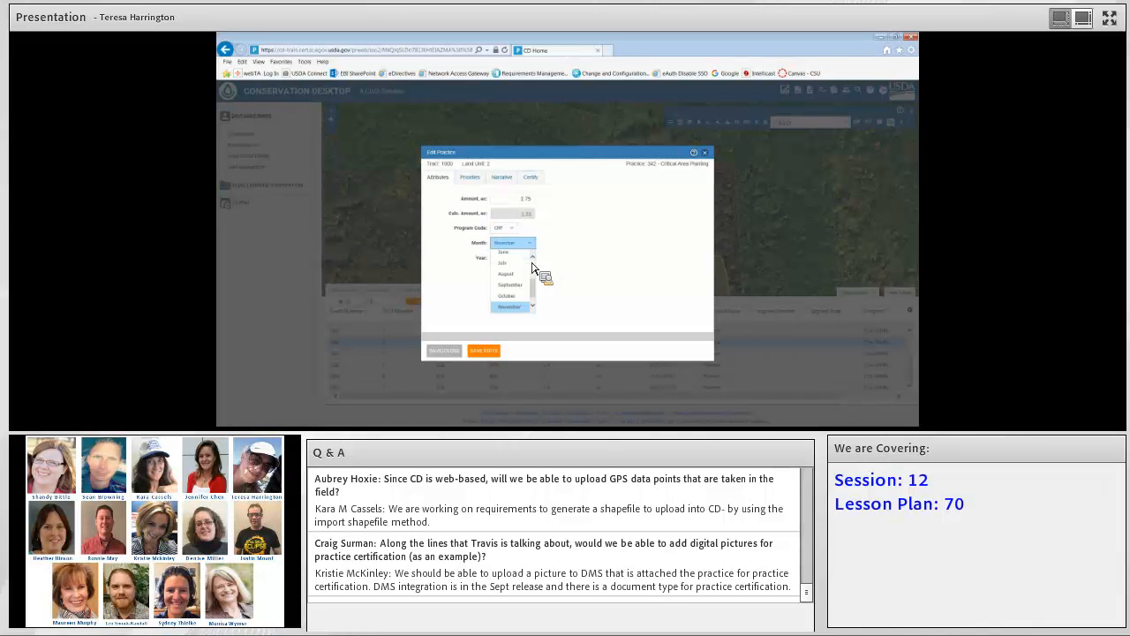
click(512, 263)
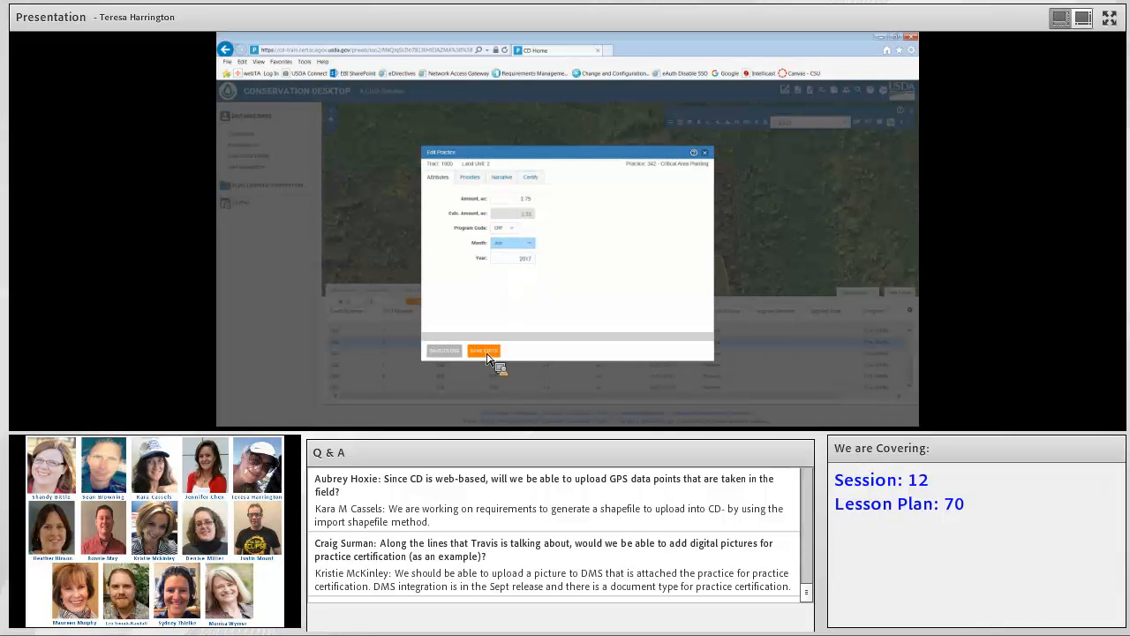
key(Tab)
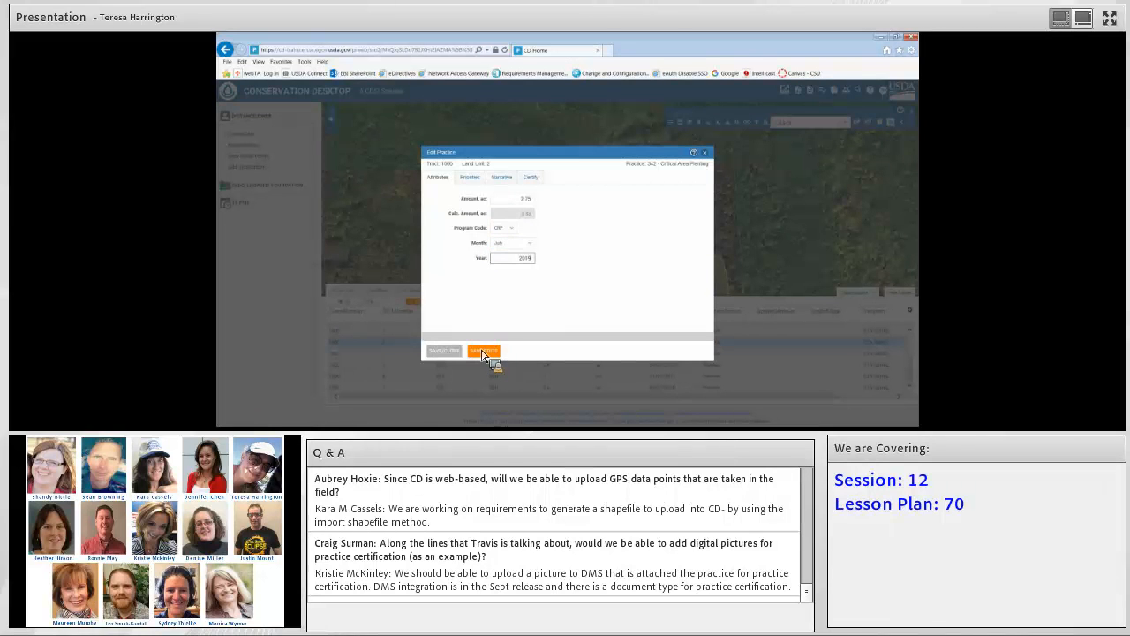
click(482, 355)
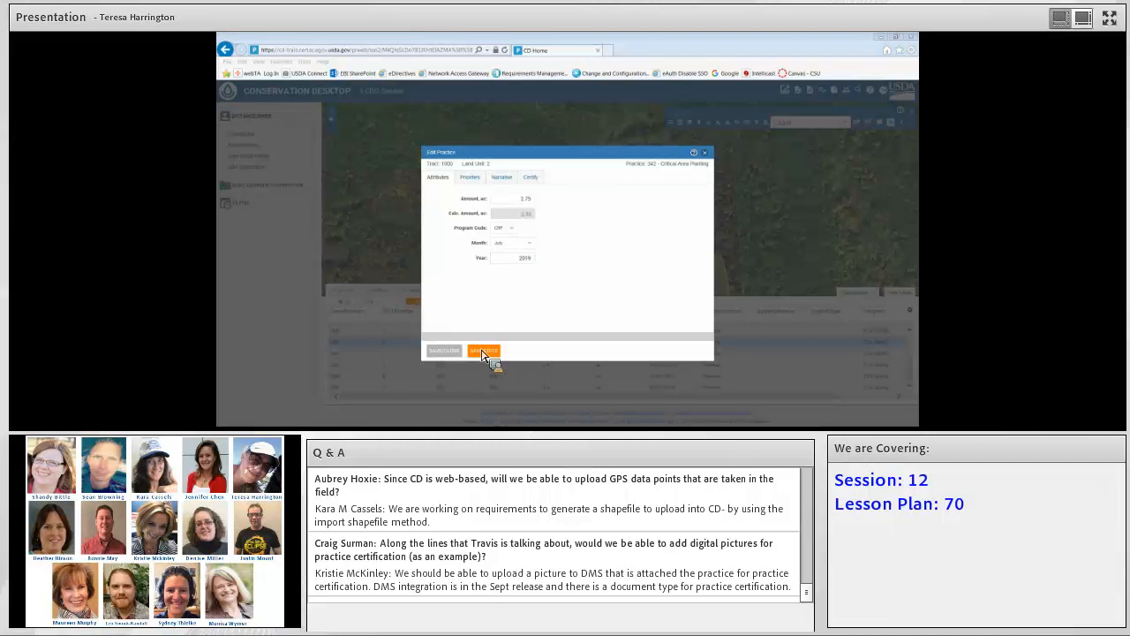
click(482, 355)
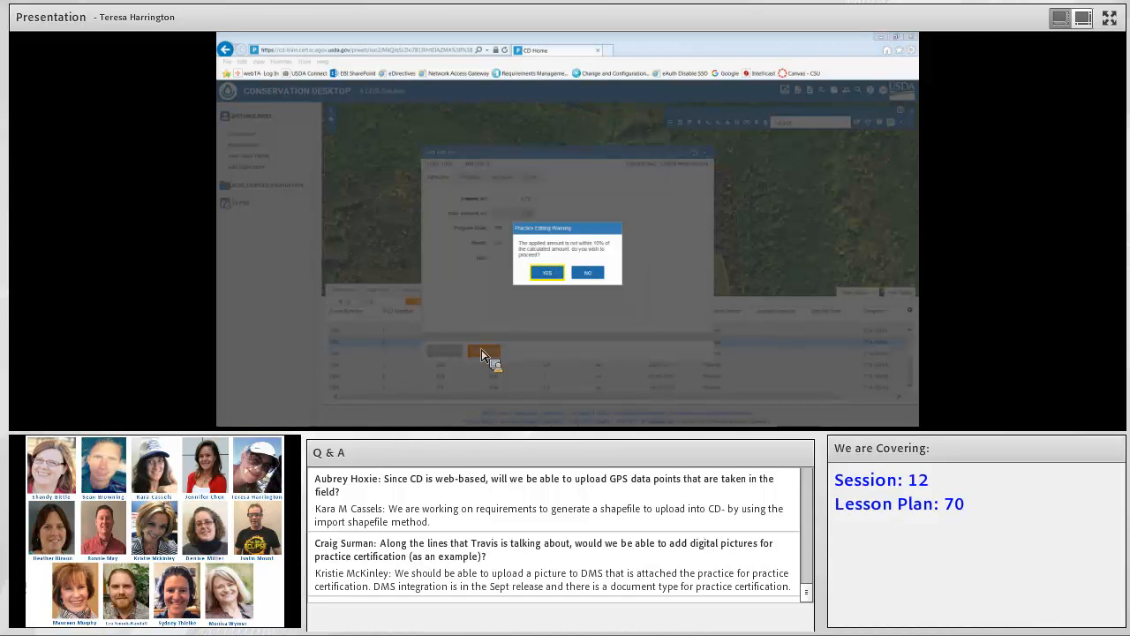
click(563, 274)
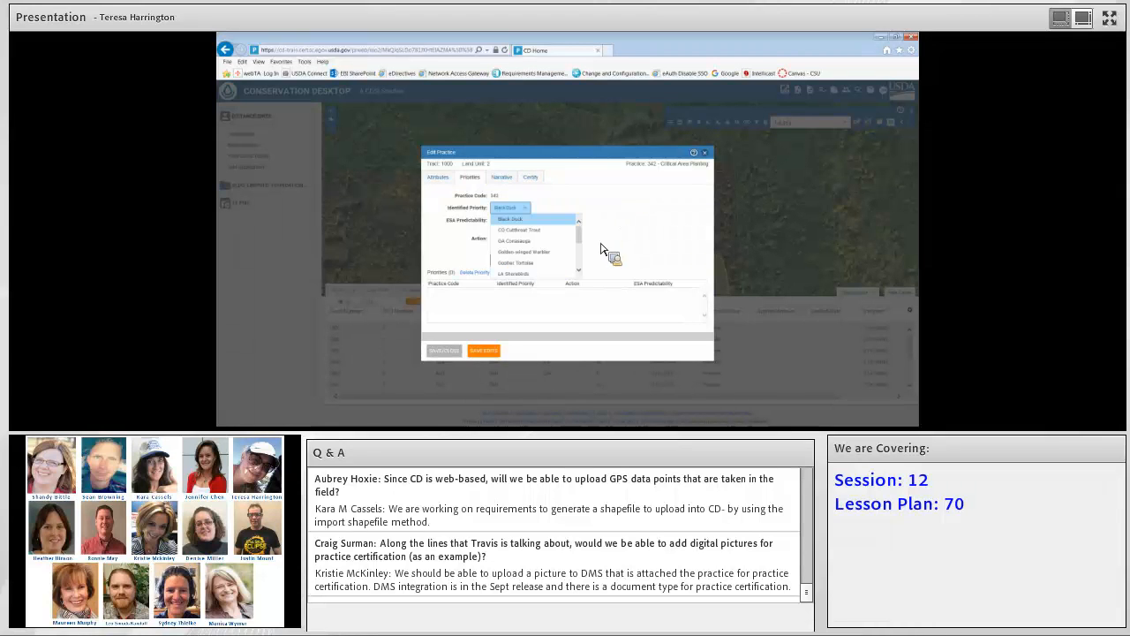
- Add Golden-winged Warbler as the practice's identified priority with ESA Predictability enabled, and save the edits
click(497, 251)
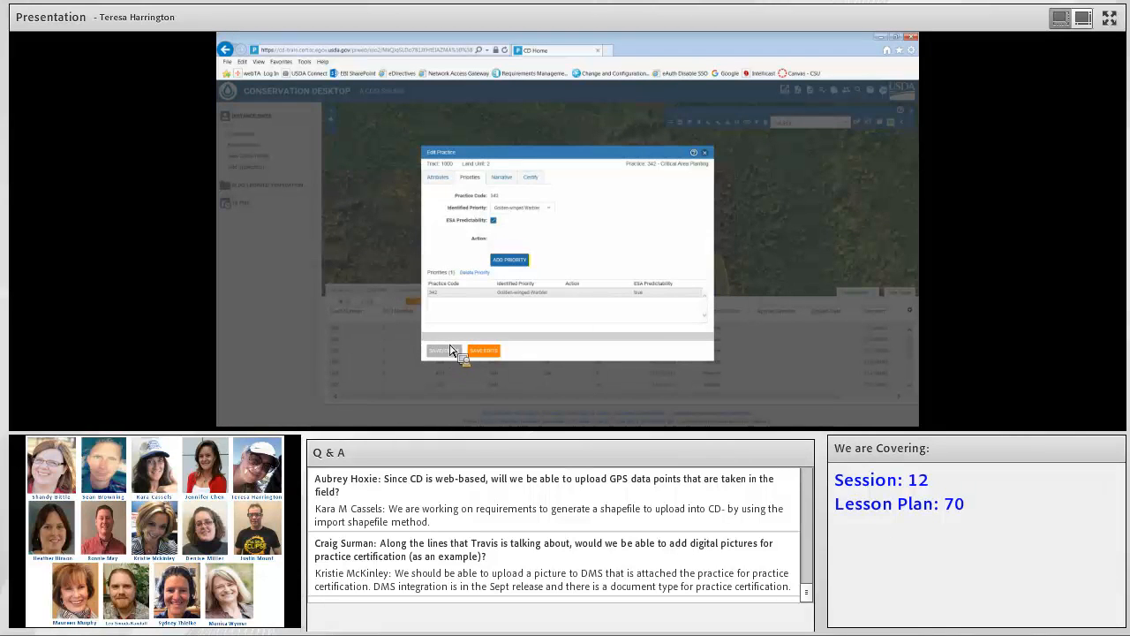
click(564, 274)
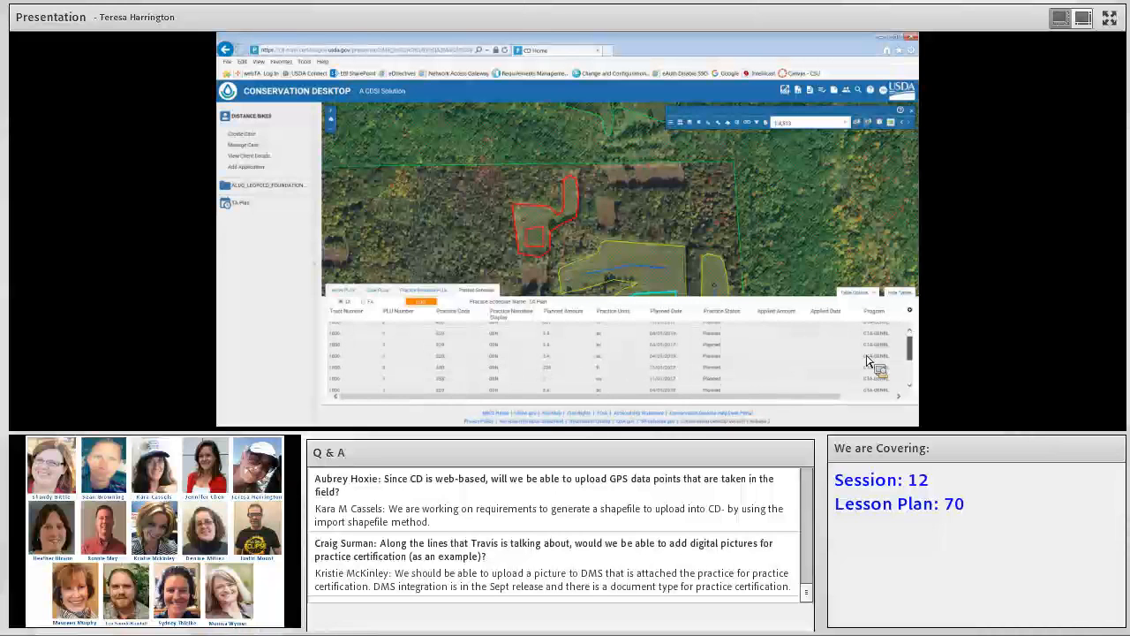
- Delete the Golden-winged Warbler priority from the edited Critical Area Planting practice and save the edits
click(865, 356)
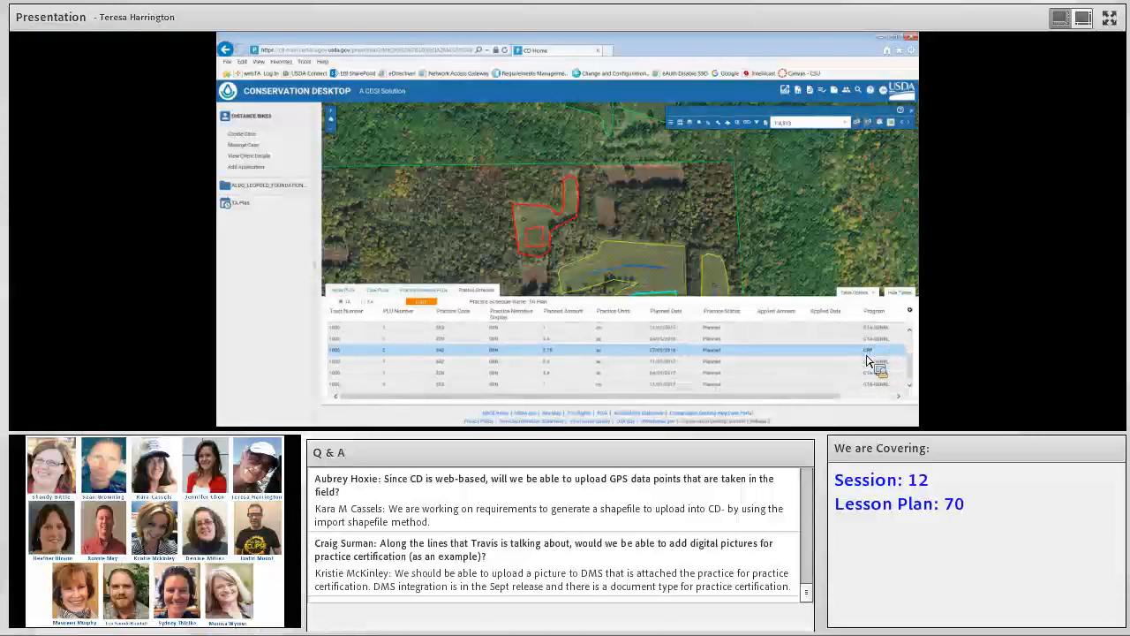
drag(821, 397, 877, 396)
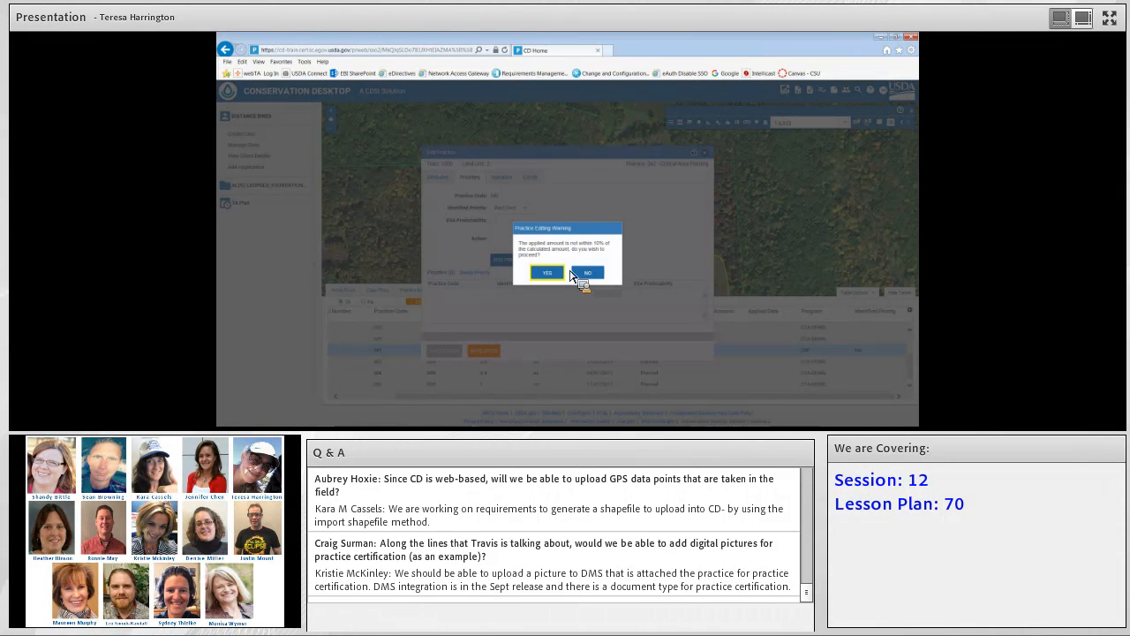
click(565, 272)
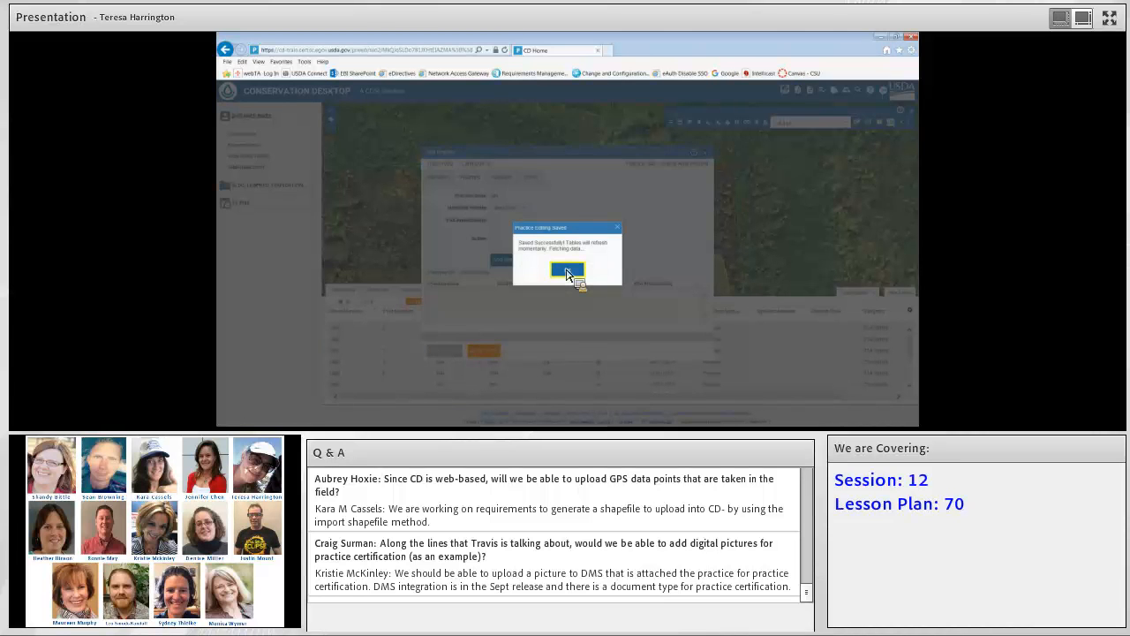
click(567, 272)
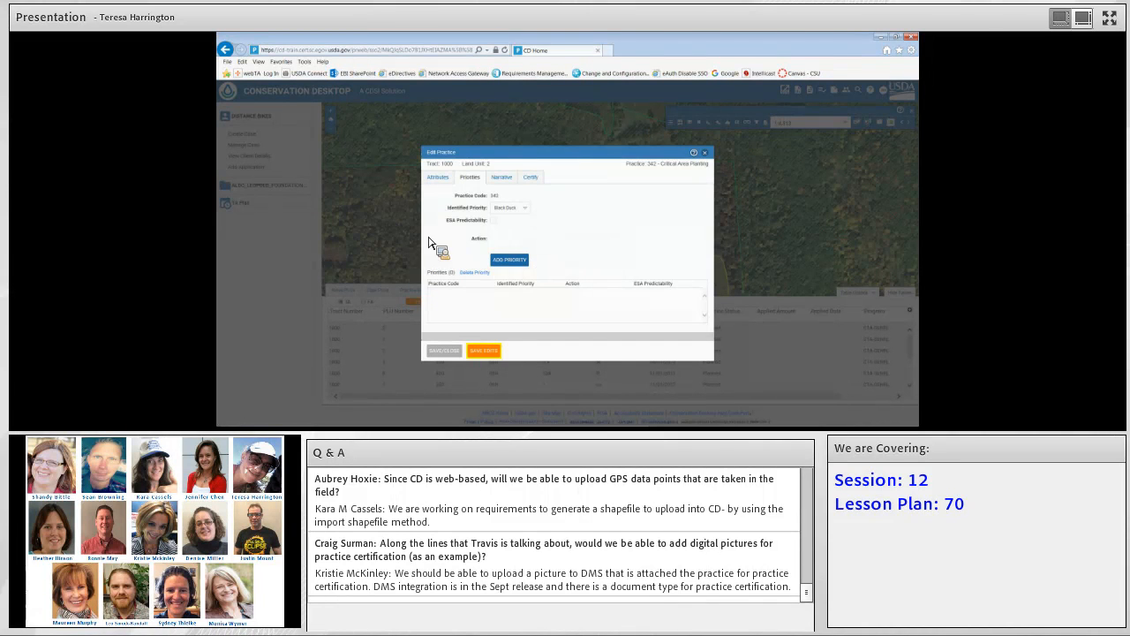
- Choose narrative A, "This area will be planted and maintained in permanent vegetation.", as the practice's current narrative
click(501, 179)
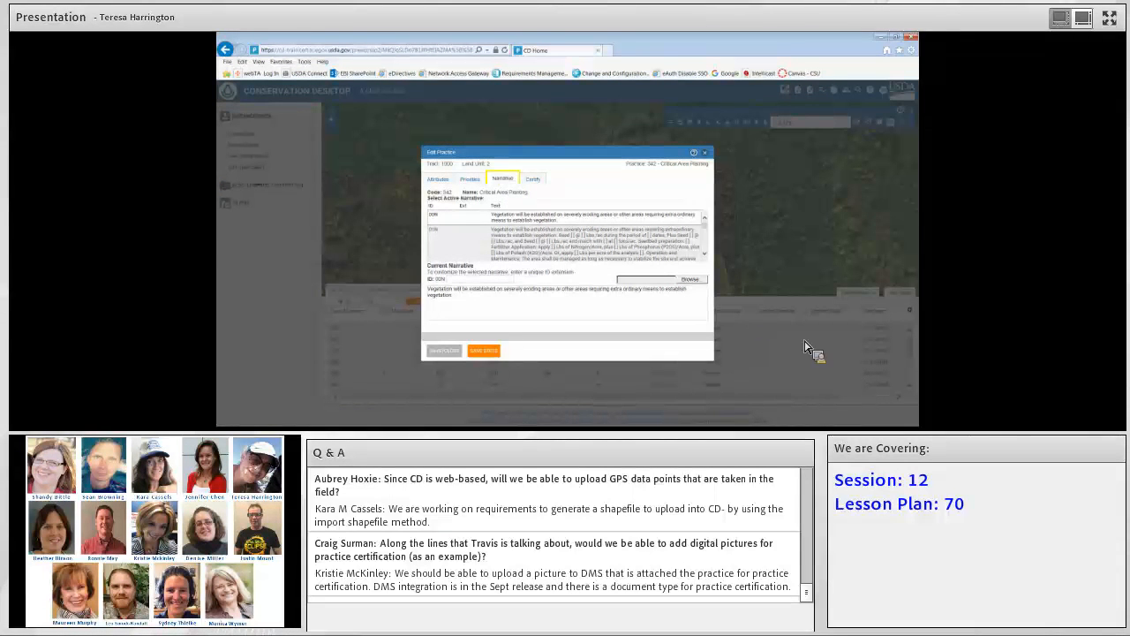
click(706, 256)
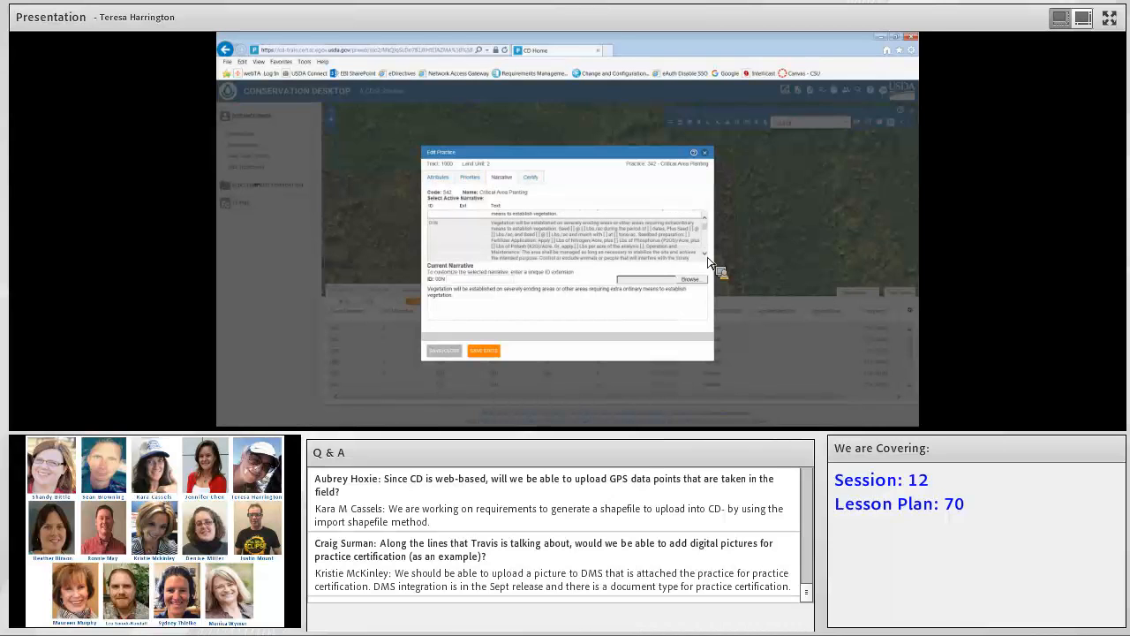
scroll(620, 237, down, 3)
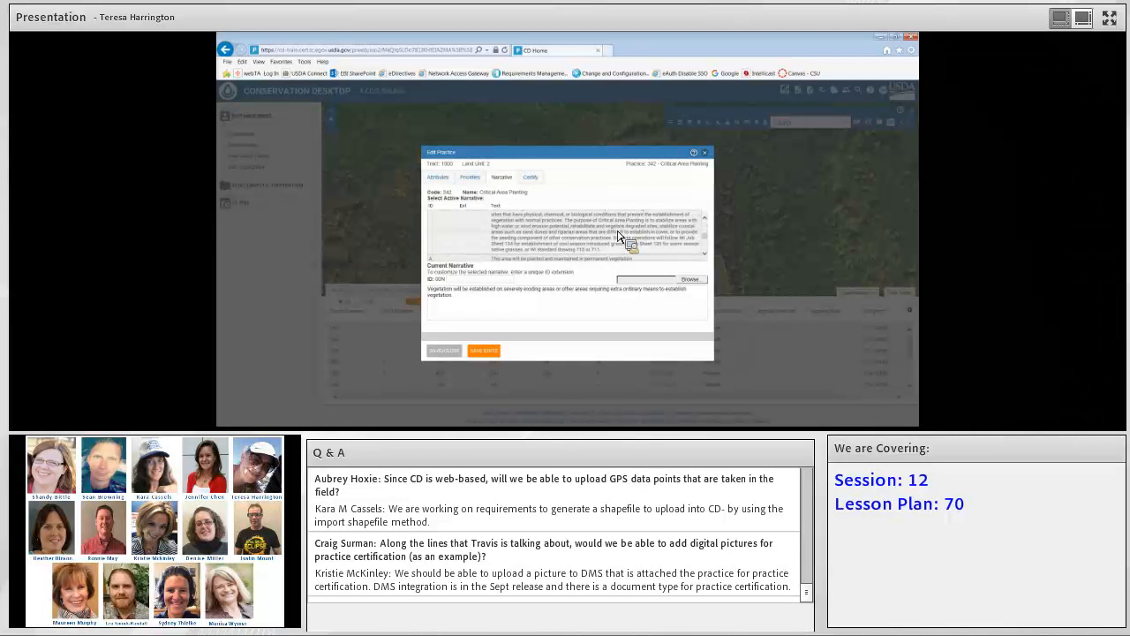
scroll(618, 237, down, 3)
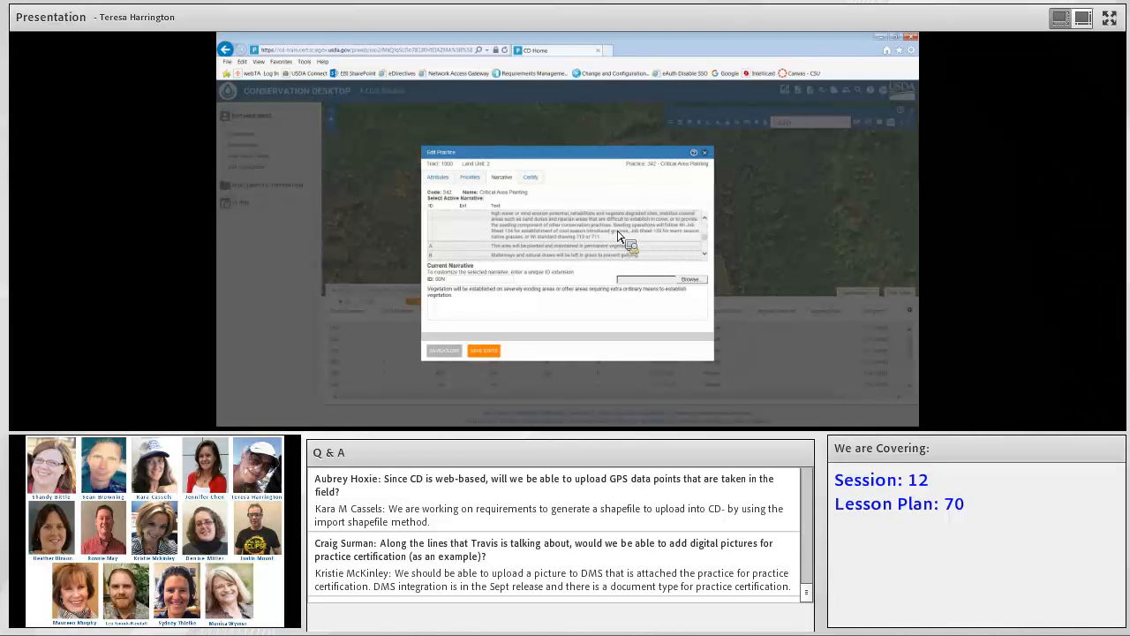
scroll(617, 237, down, 1)
scroll(600, 312, down, 2)
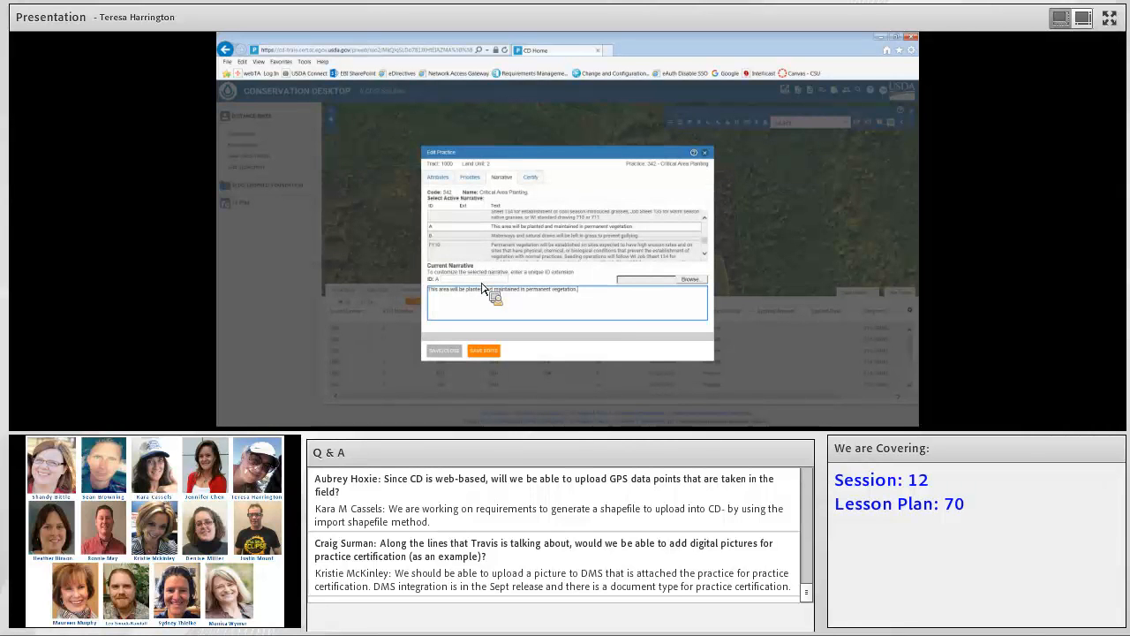
- Append "You can type here to customize the narrative" to narrative A under a unique ID extension, and save the edits
click(585, 300)
text(You can type here to customize the narrative)
key(Tab)
key(Return)
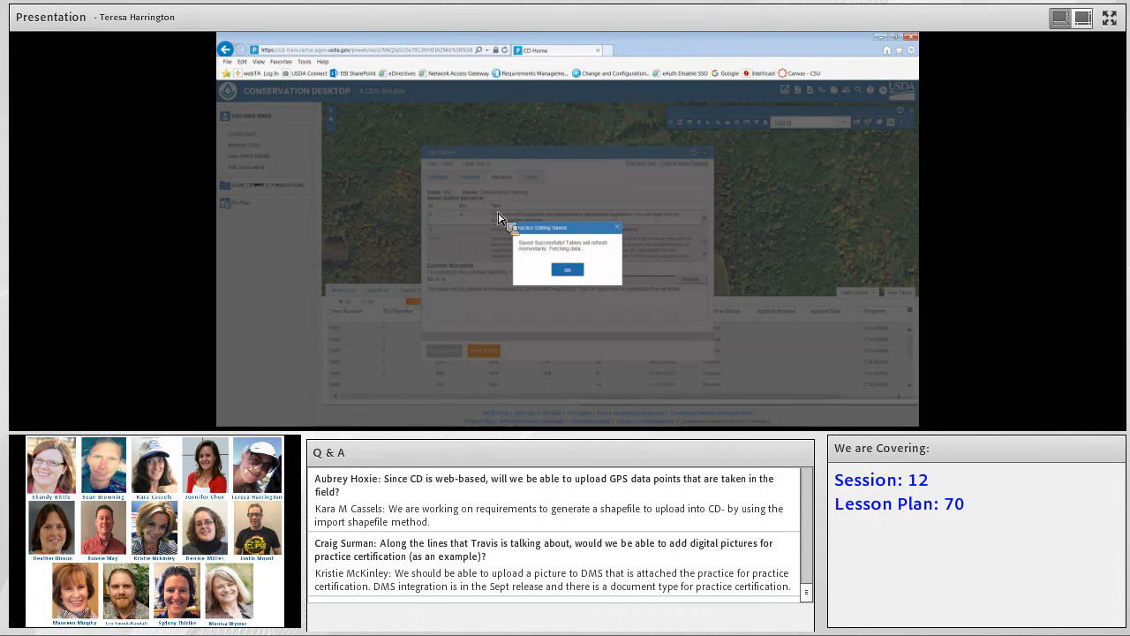
key(Return)
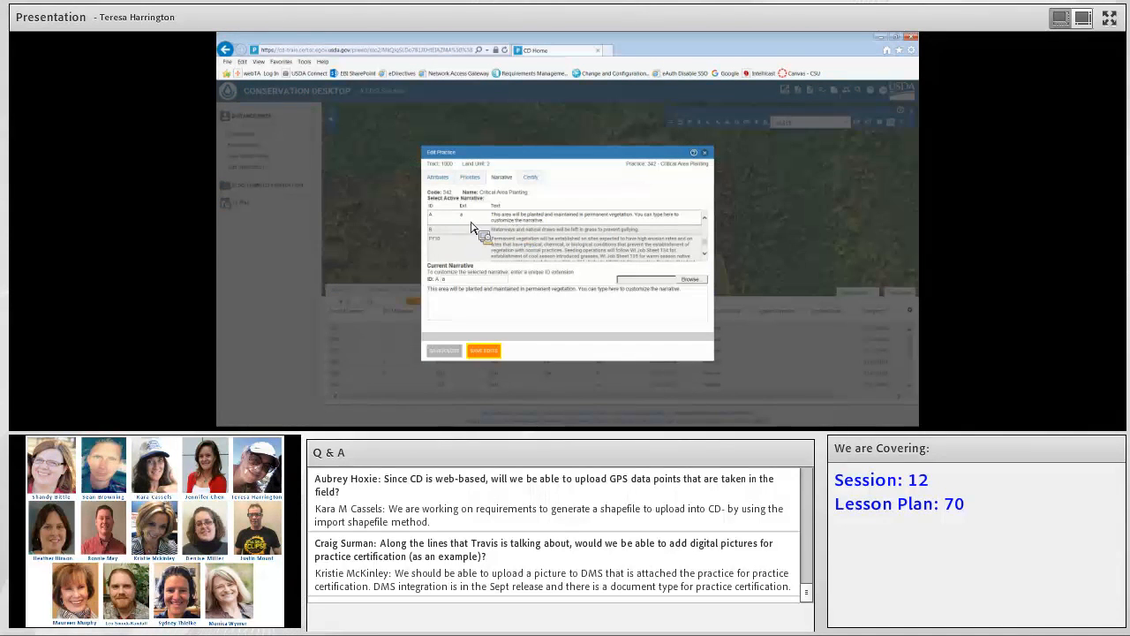